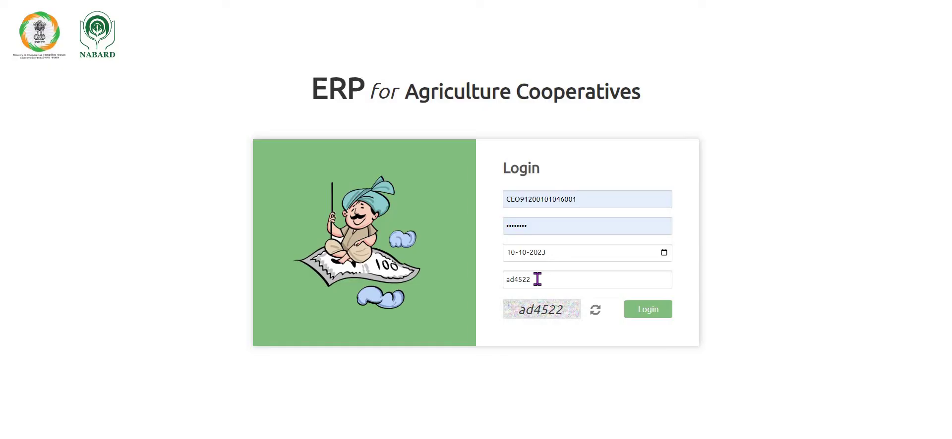
Step: Log in with the filled-in credentials, and start a loan application for the member by entering the admission number
click(648, 310)
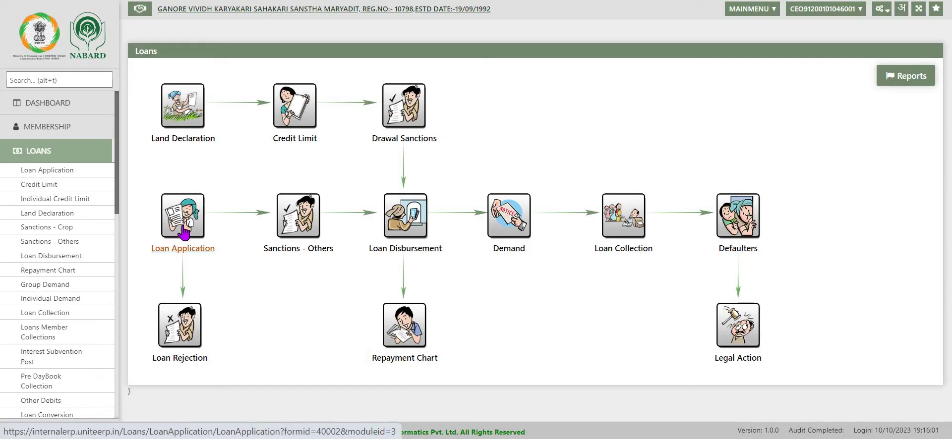
click(183, 231)
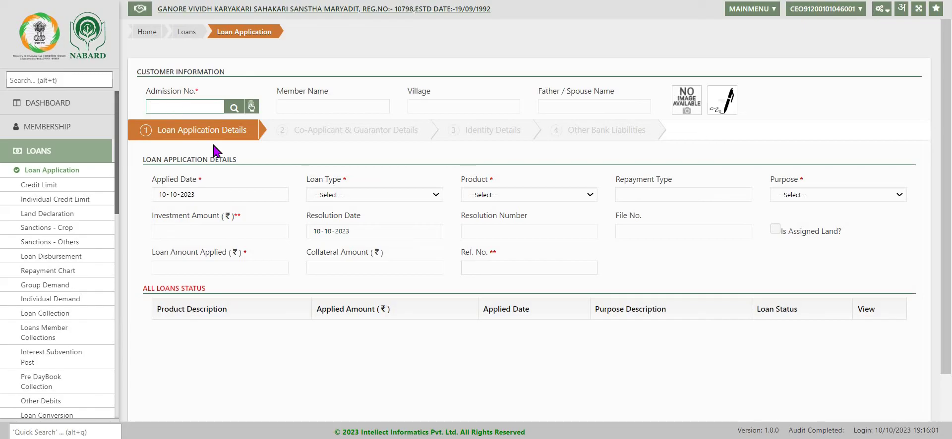
text(101502)
key(Tab)
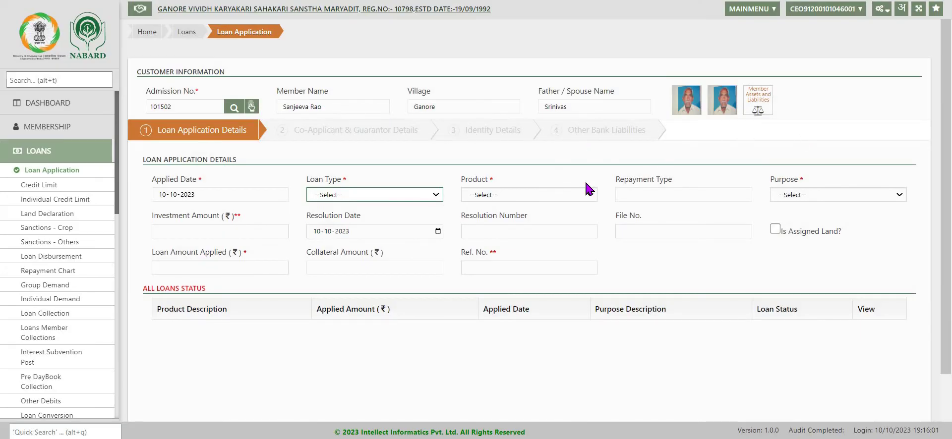
Step: Set the loan type to Term Loans- MT & LT and the product to Long Term Loans
click(436, 194)
click(361, 221)
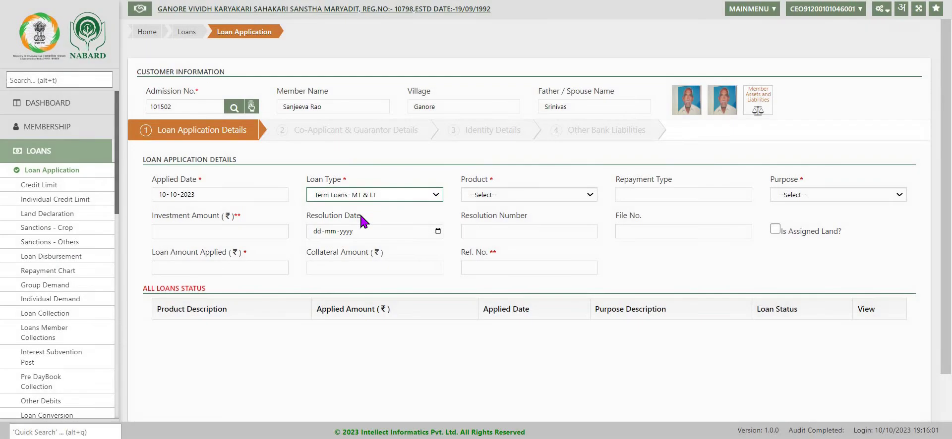
click(590, 195)
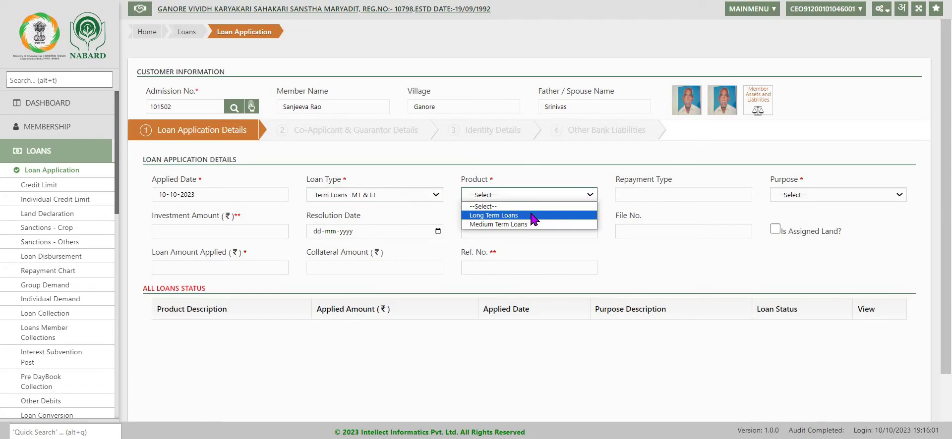
click(533, 216)
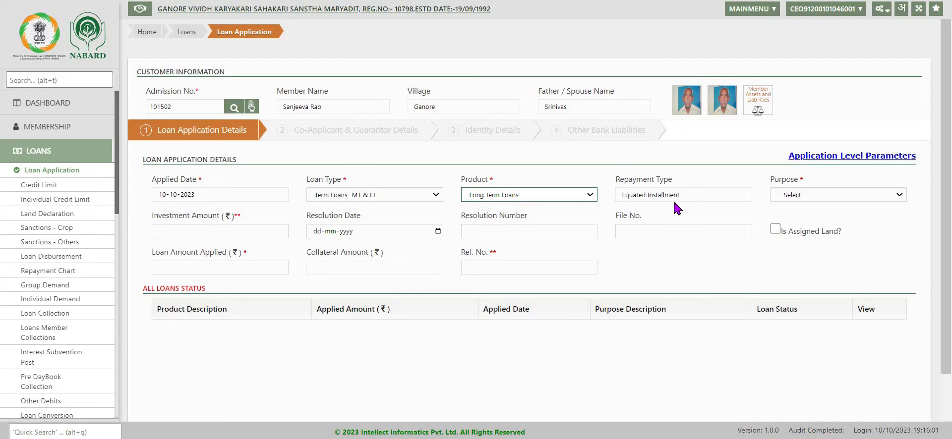
Step: Check the repayment type of the Medium Term Loans product, and set the product back to Long Term Loans
click(590, 195)
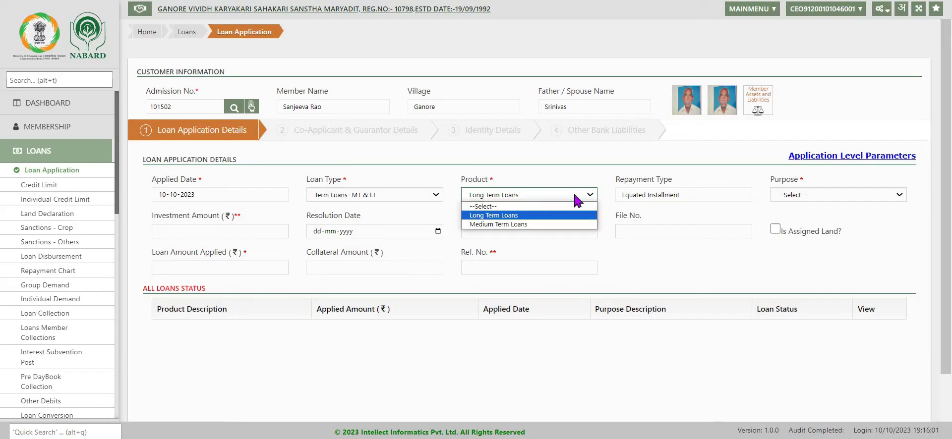
click(525, 225)
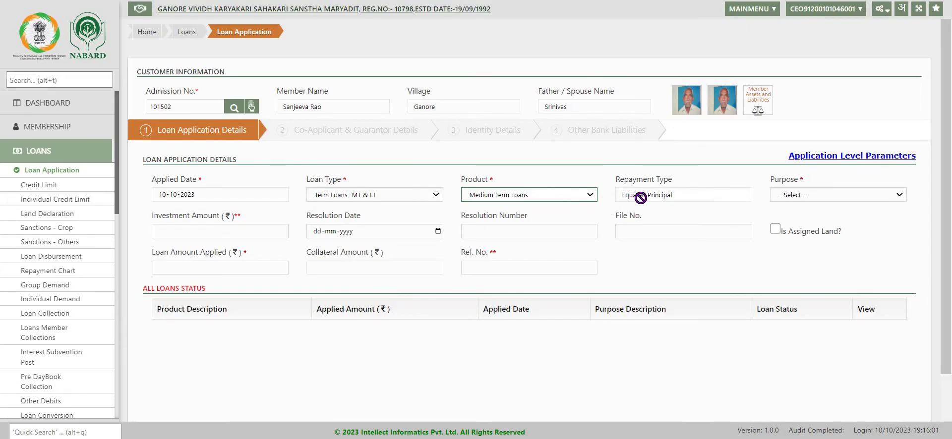
click(590, 196)
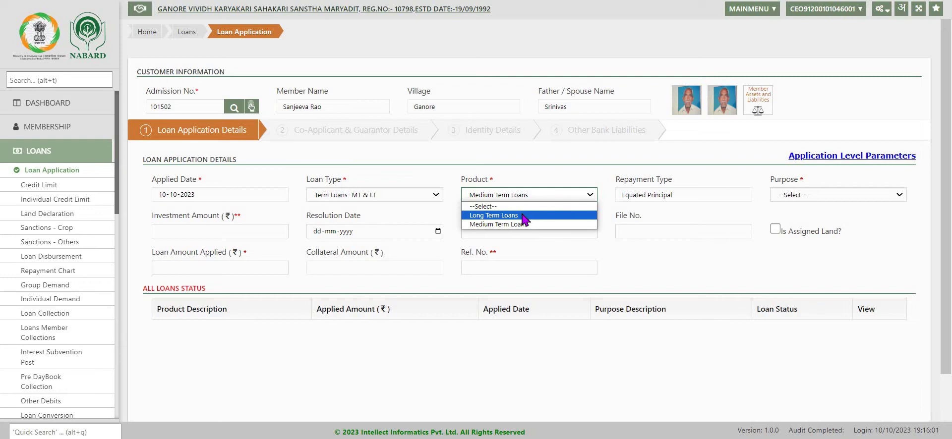
click(521, 216)
Step: Choose (Animal Husbandry) Dairy Development as the purpose, and select survey number 25/a as mortgaged land with deed number 123
click(783, 196)
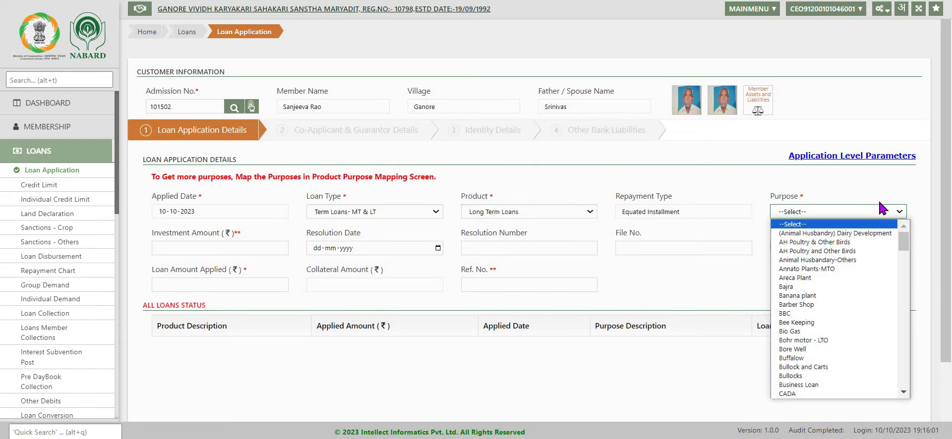
click(868, 238)
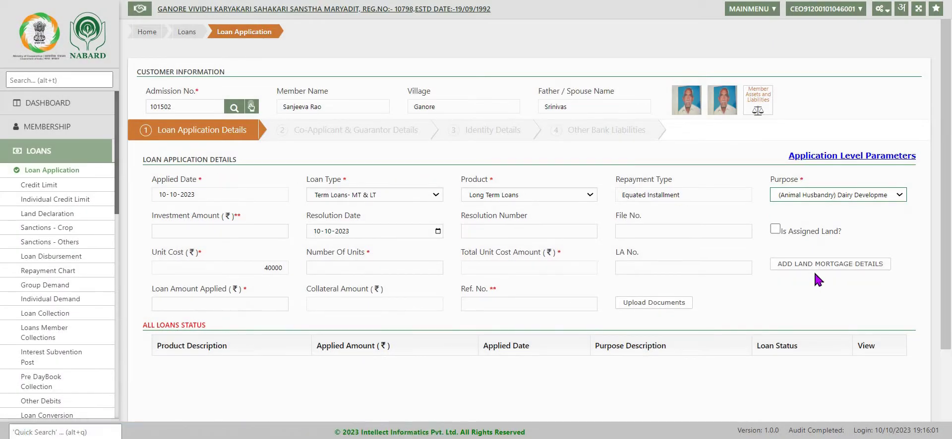
click(819, 268)
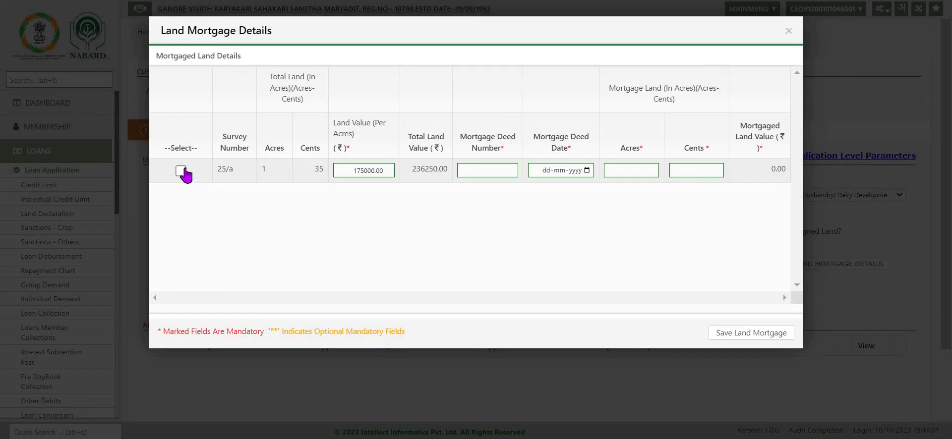
click(181, 170)
text(123)
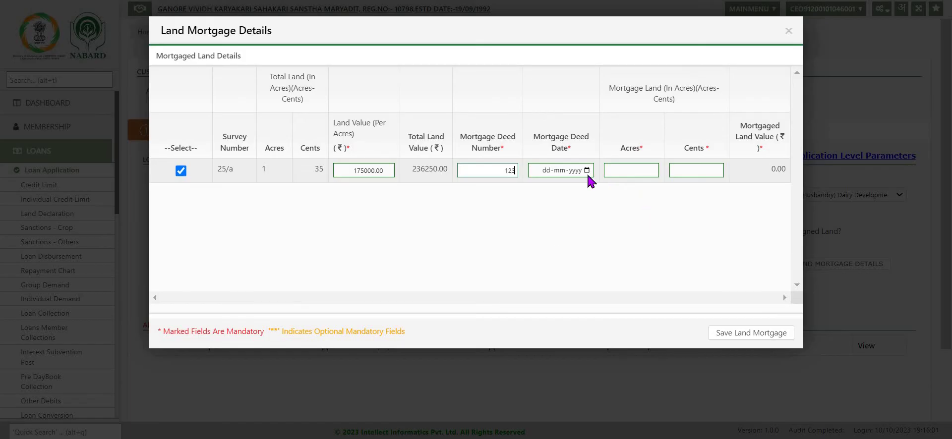
Step: Set the mortgage deed date to 10-10-2023 and the mortgaged land to 1 acre 35 cents, and save the land mortgage
click(549, 173)
text(10-10-)
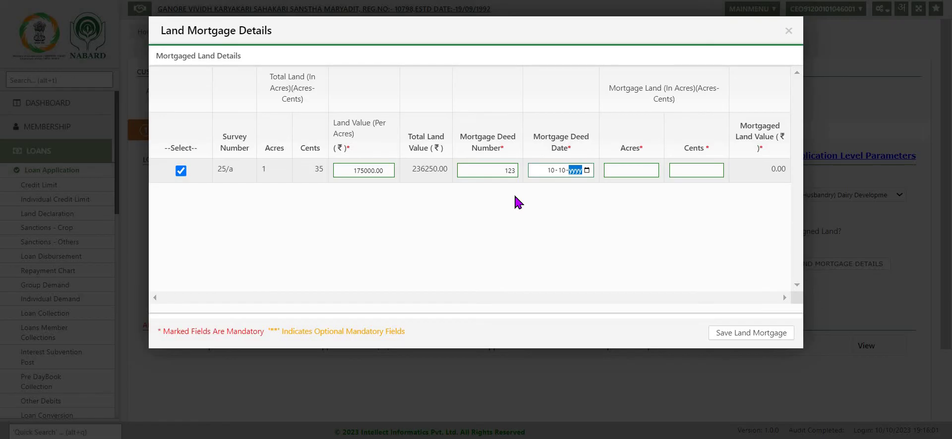
text(2023)
click(636, 176)
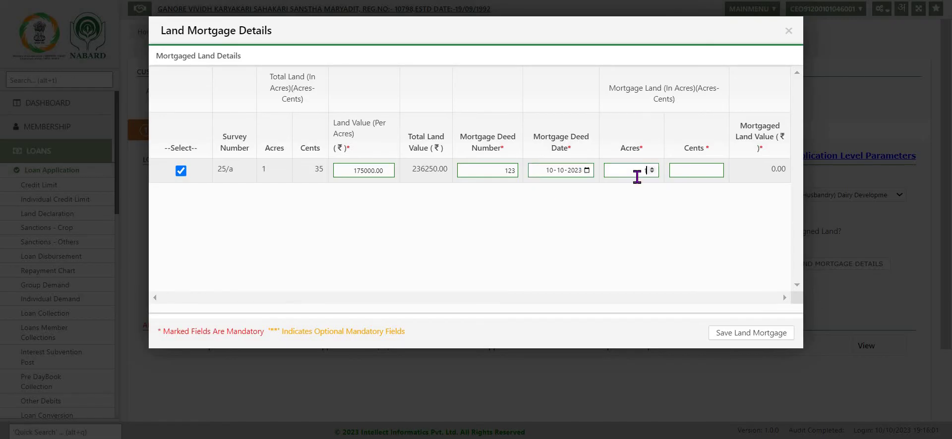
text(1)
key(Tab)
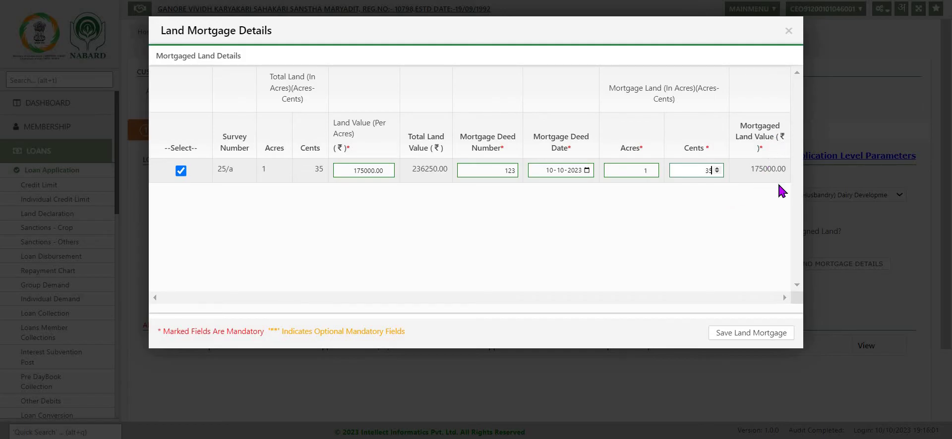
click(741, 333)
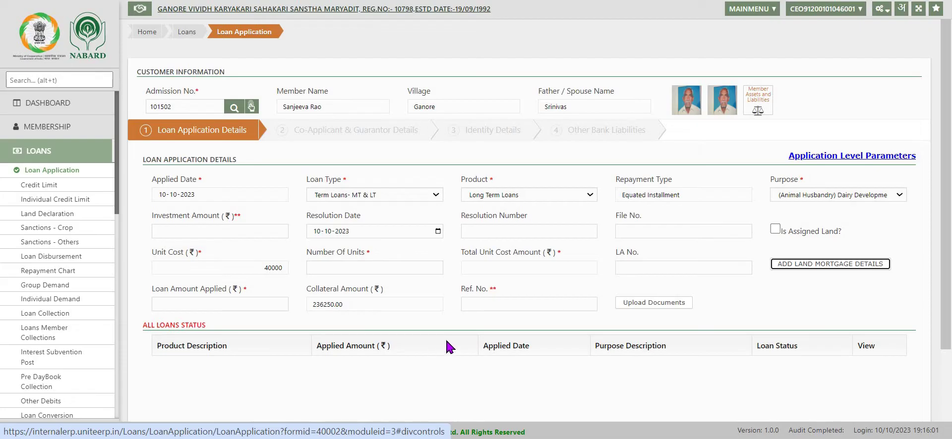
Step: Enter 40000 as the loan amount applied, 1 as the number of units and 500 as the investment amount
scroll(386, 342, down, 2)
click(219, 228)
text(40000)
key(Tab)
click(378, 194)
text(1)
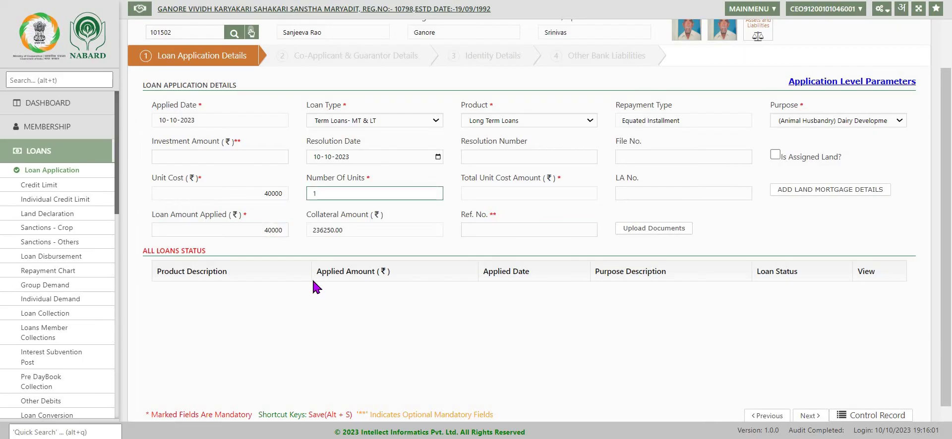
click(224, 152)
text(500)
Step: Advance through the guarantor, identity and other bank liabilities sections without adding entries, and submit the loan application
scroll(570, 387, down, 1)
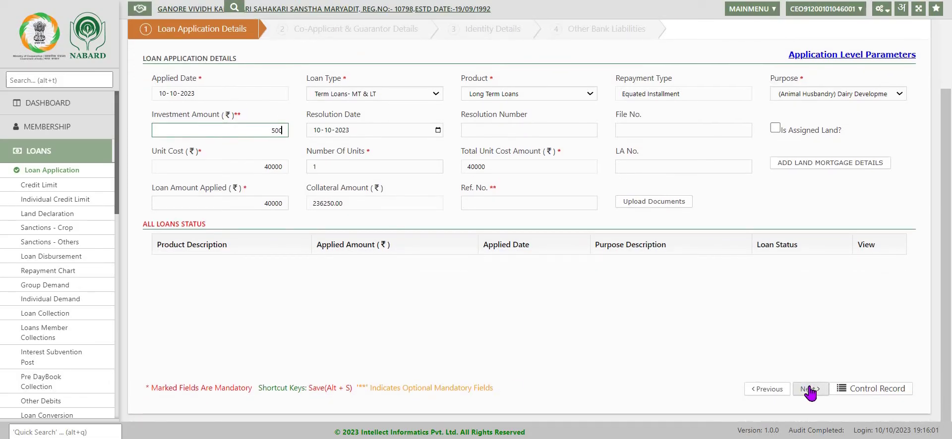
click(805, 390)
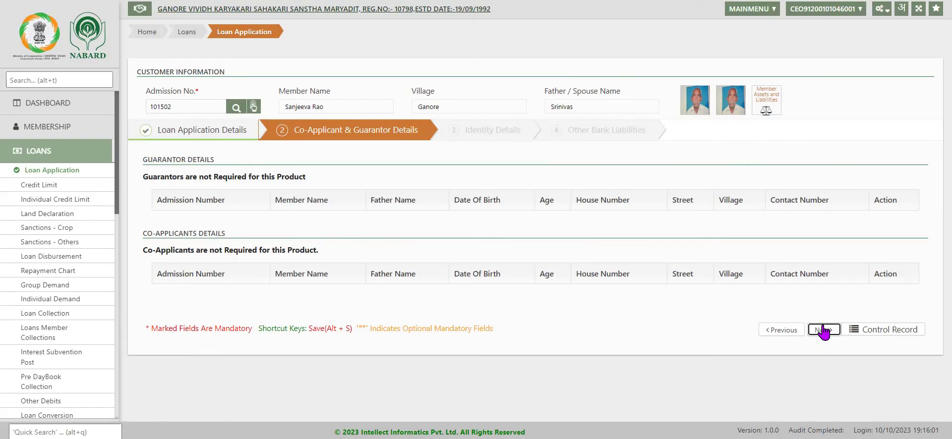
click(823, 330)
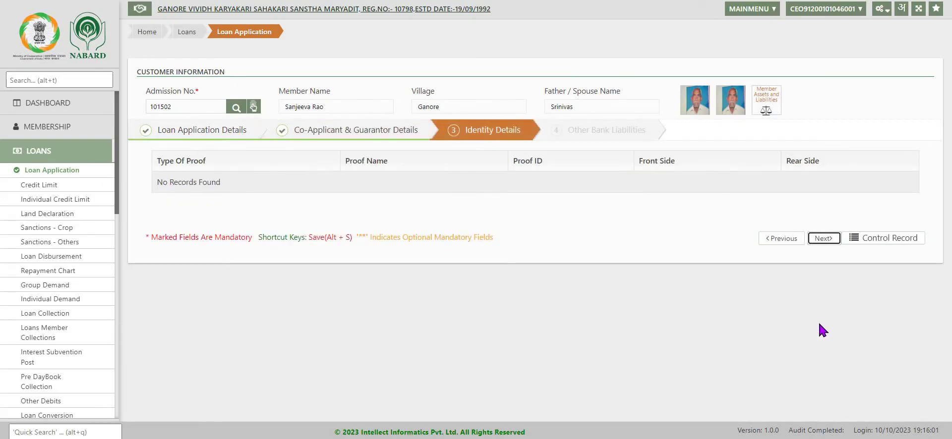
click(824, 239)
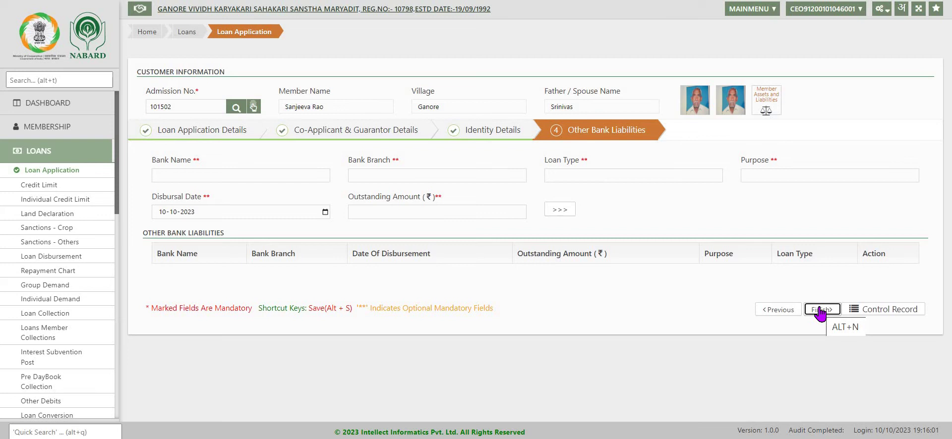
click(820, 310)
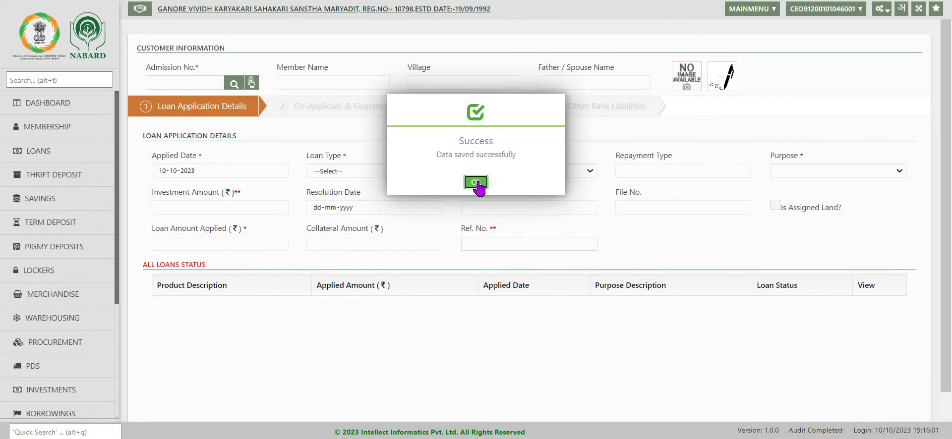
click(476, 182)
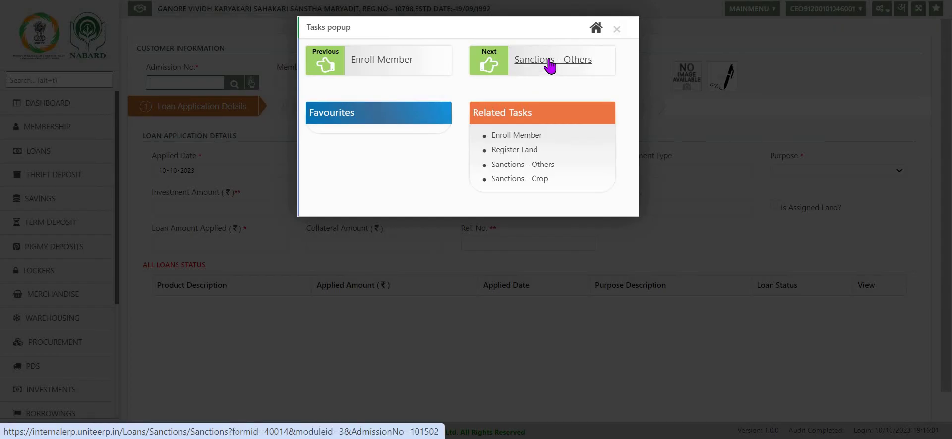
Step: Continue to Sanctions - Others for the same member, and select the application number of the new Long Term Loans application
click(549, 65)
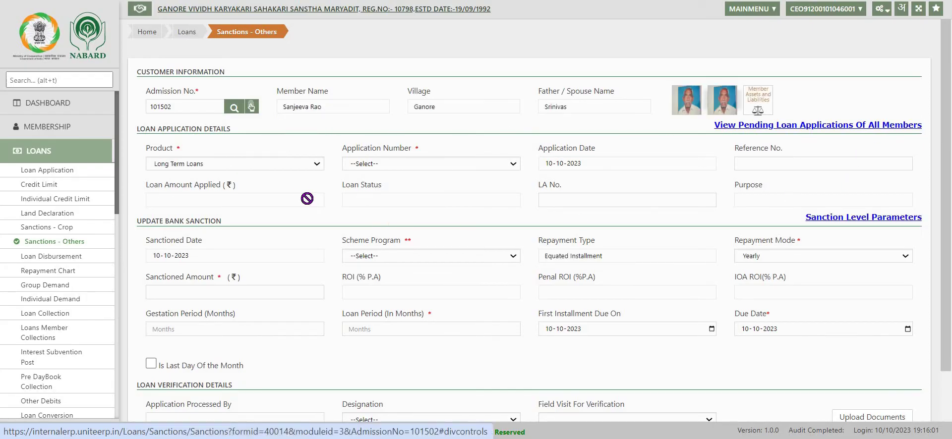
click(513, 166)
click(364, 184)
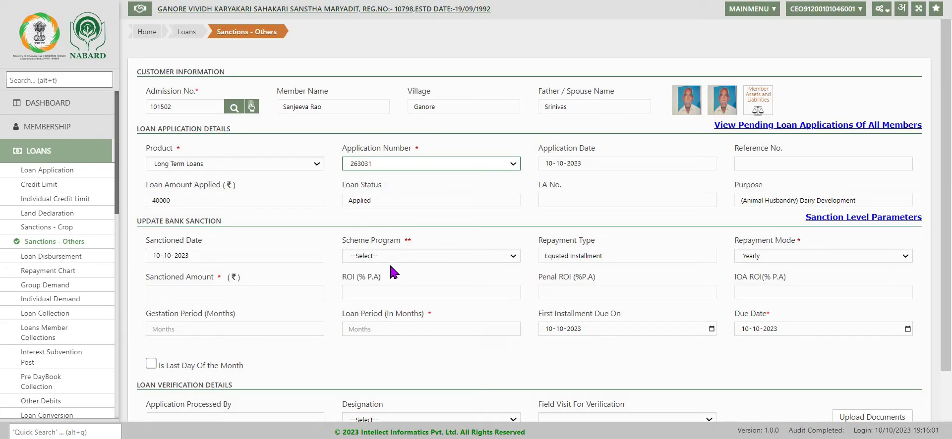
Step: Set the sanction's scheme program to Nabard and its repayment mode to Halfyearly
click(514, 256)
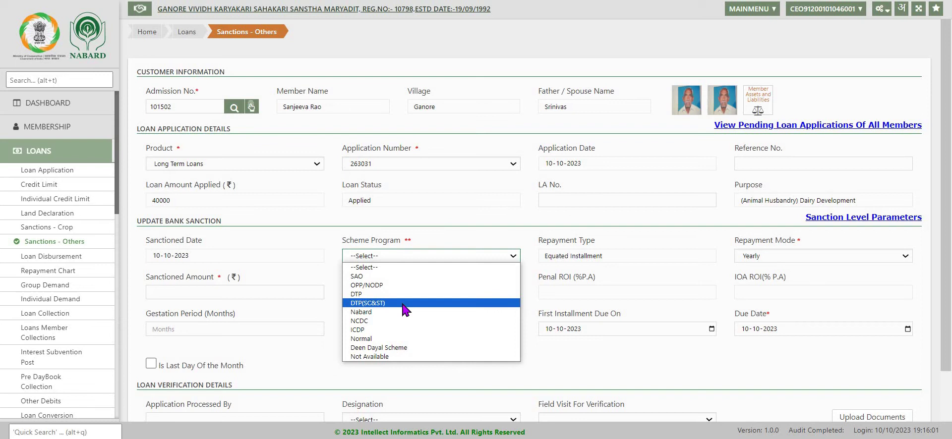
click(386, 312)
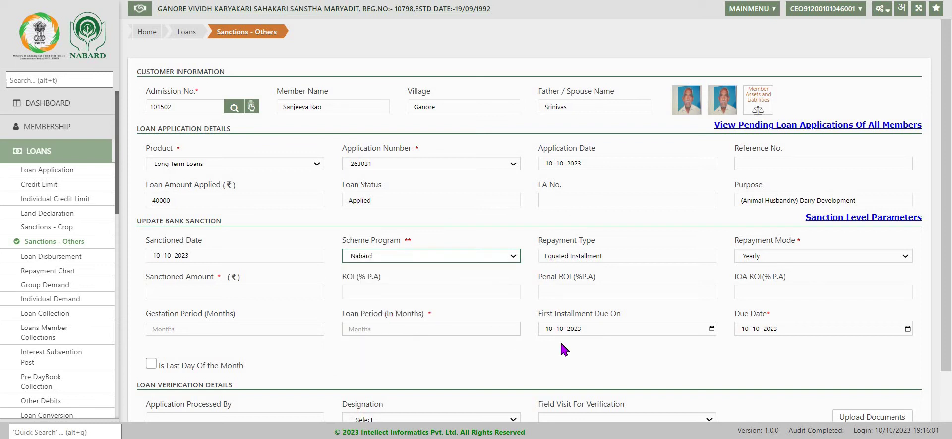
click(905, 256)
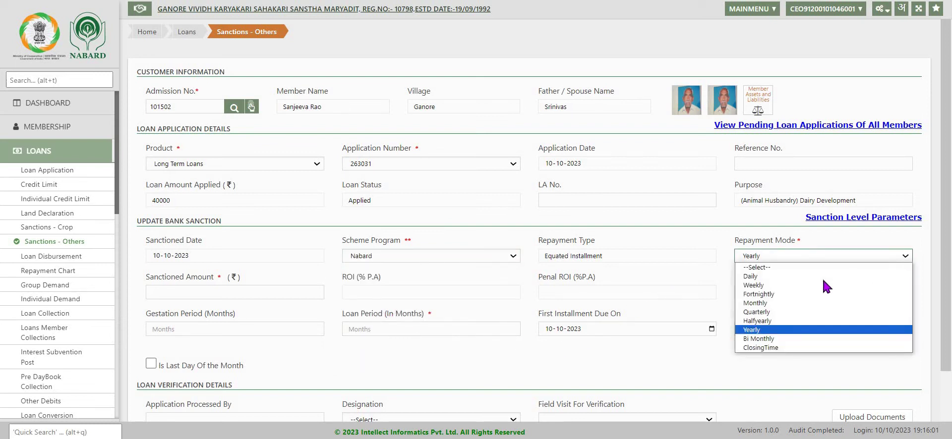
click(768, 321)
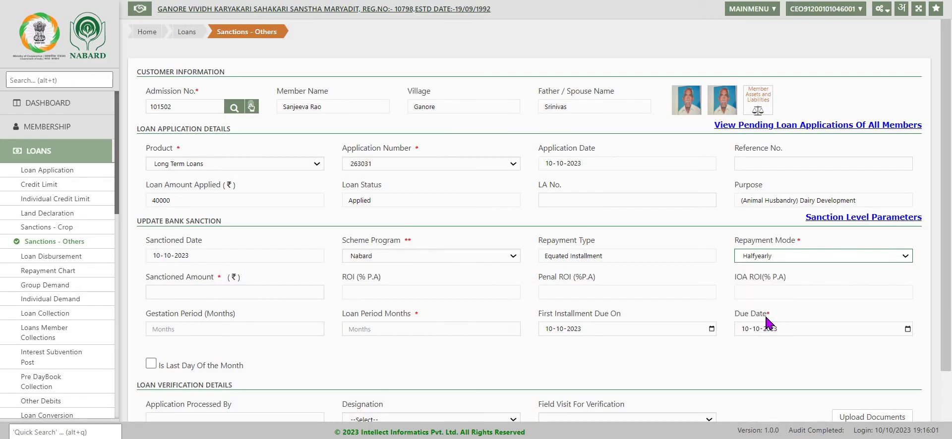
Step: Enter a sanctioned amount of 40000 and a loan period of 36 months, and save the sanction
click(289, 290)
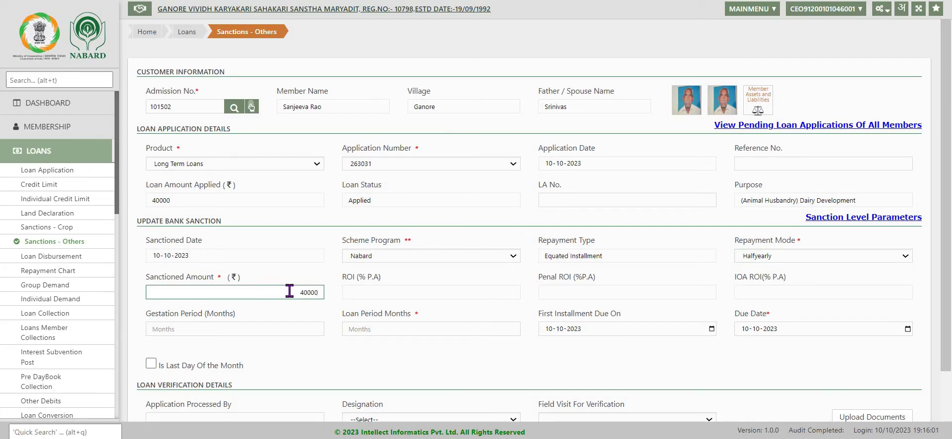
key(Tab)
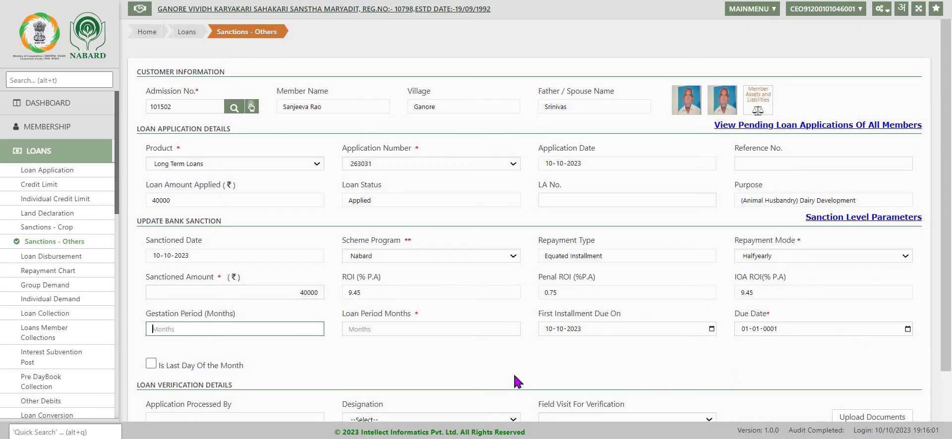
scroll(513, 382, down, 2)
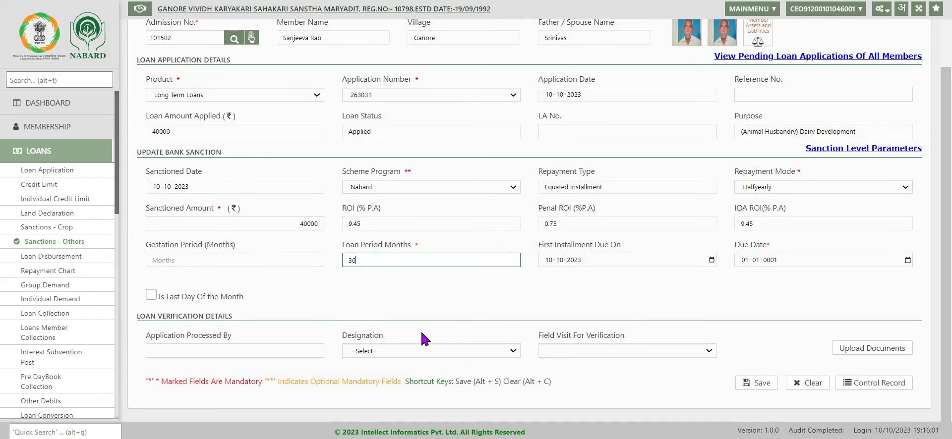
key(Tab)
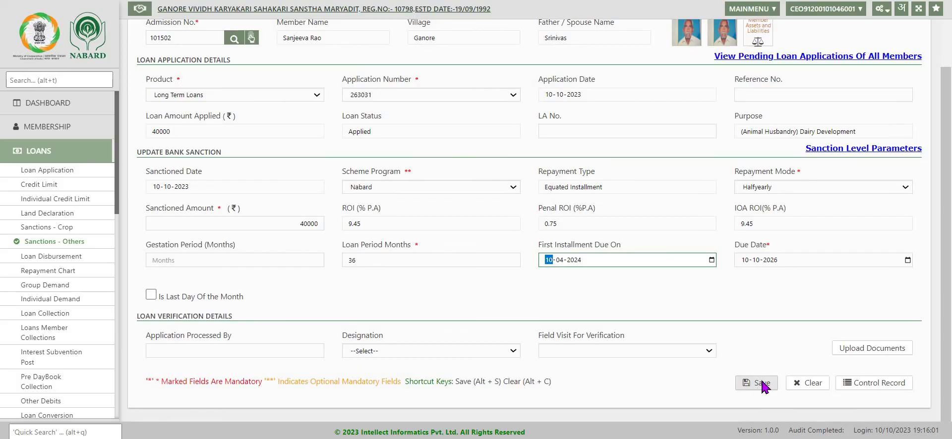
click(758, 383)
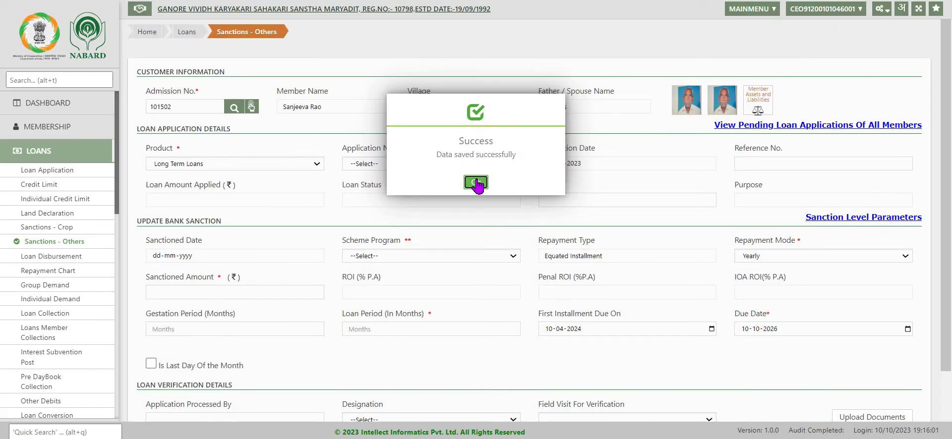
Step: Continue to Loan Disbursement for the same member and select the Long Term Loans product
click(475, 183)
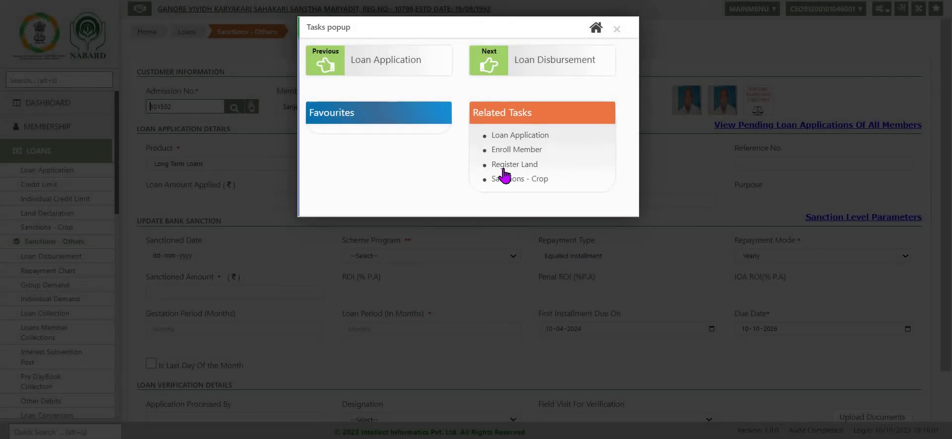
click(540, 61)
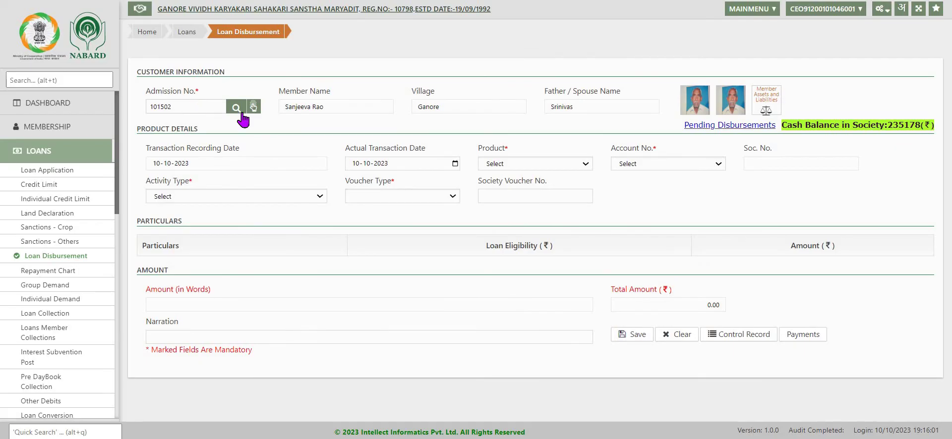
click(583, 165)
click(533, 193)
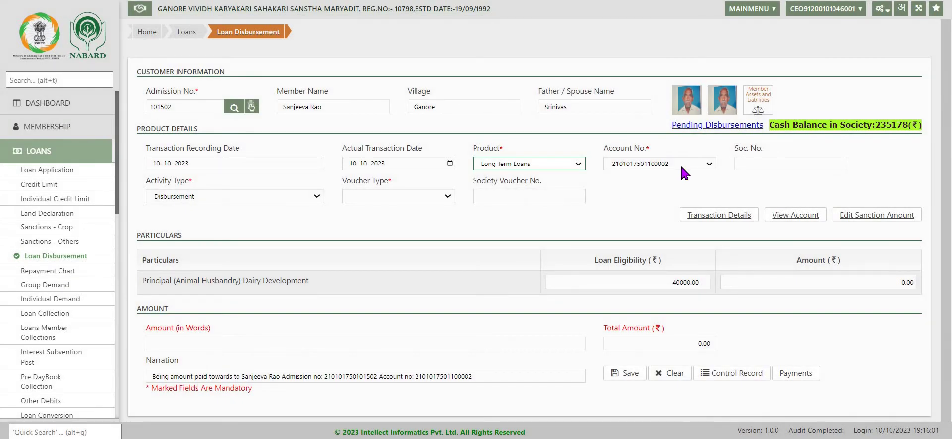
click(449, 199)
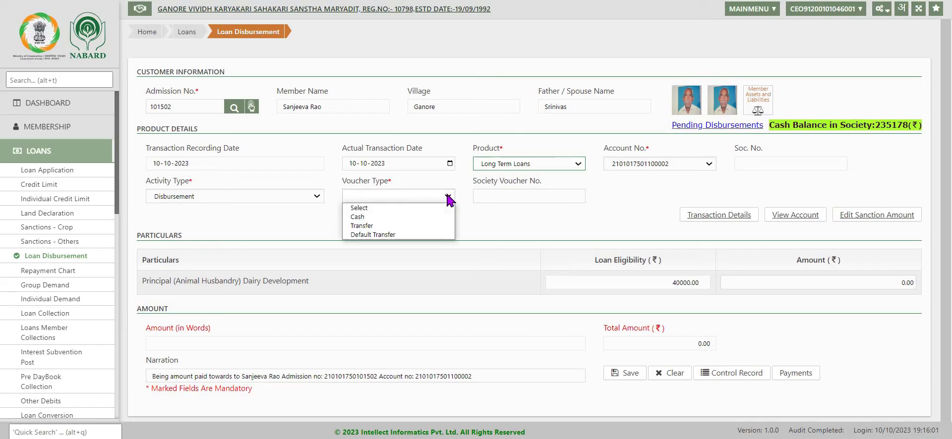
click(389, 227)
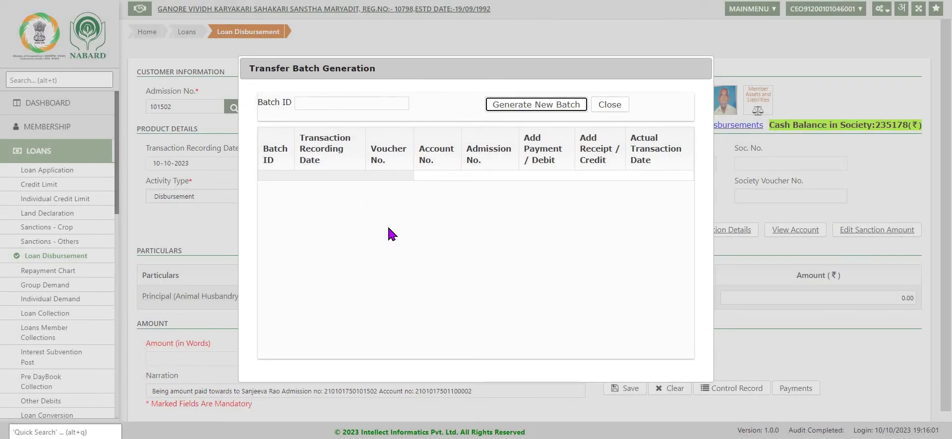
key(Escape)
Step: Set the disbursement's voucher type to Cash and its principal amount to 40000, and save the transaction
click(397, 197)
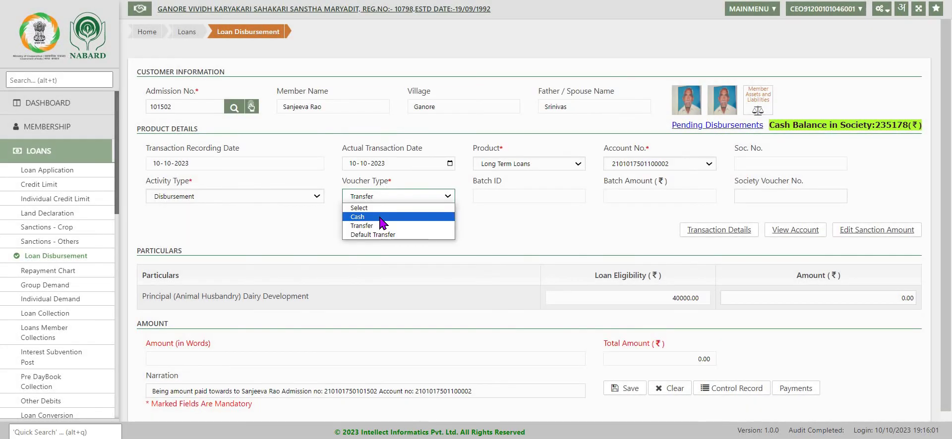
click(380, 218)
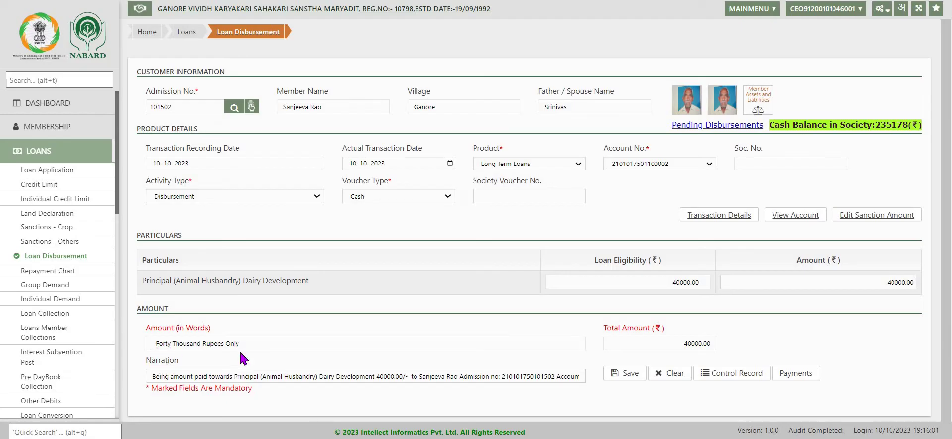
click(631, 377)
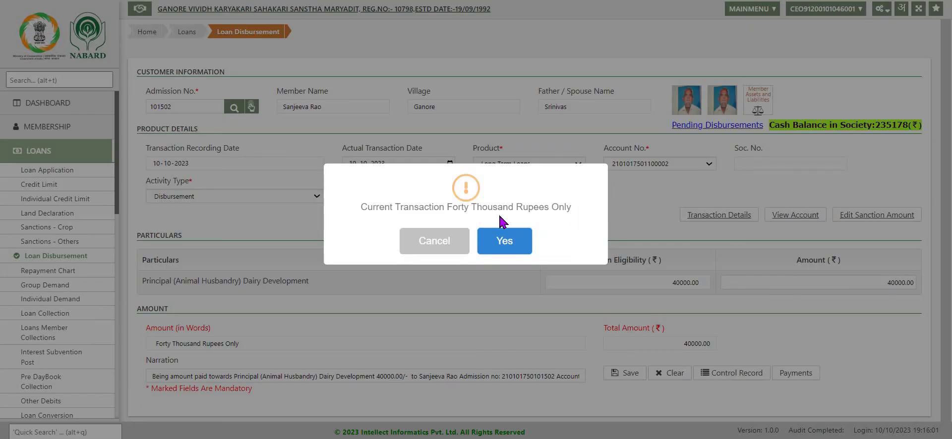
click(511, 248)
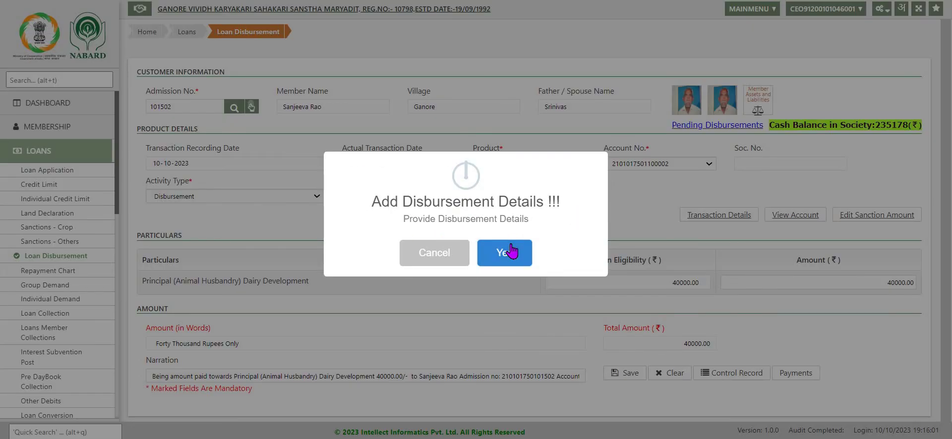
Step: Proceed to the disbursement details, keep their prefilled values, and prepare the voucher
click(500, 255)
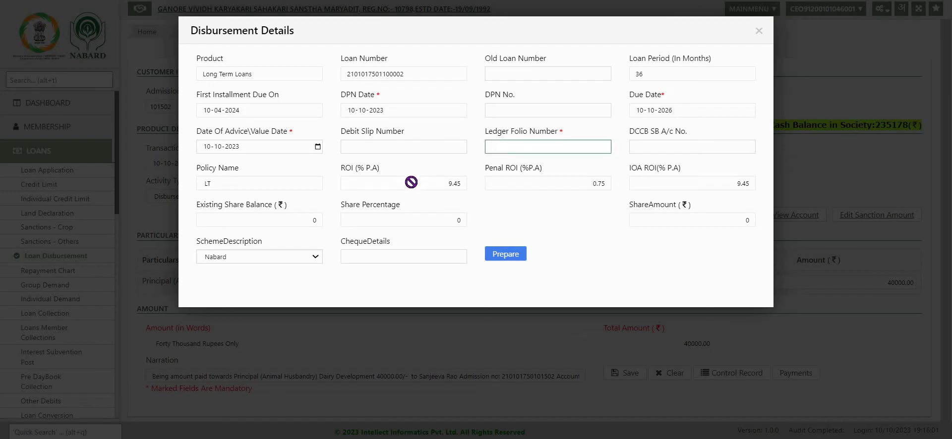
click(510, 257)
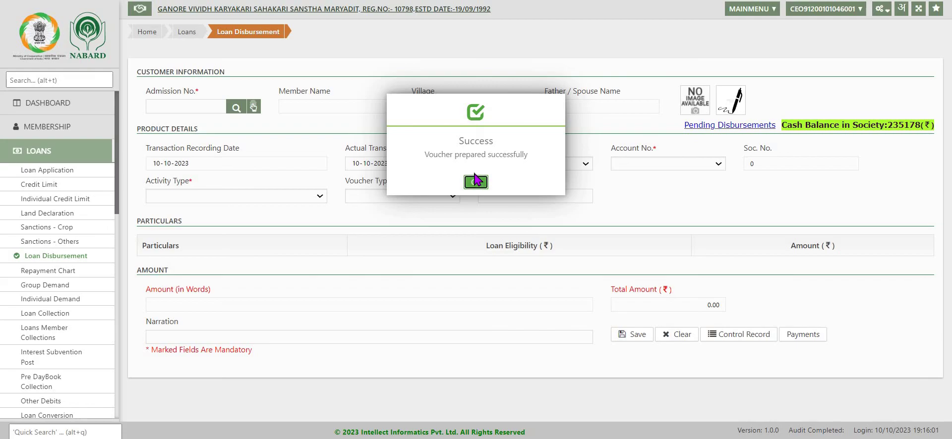
click(475, 182)
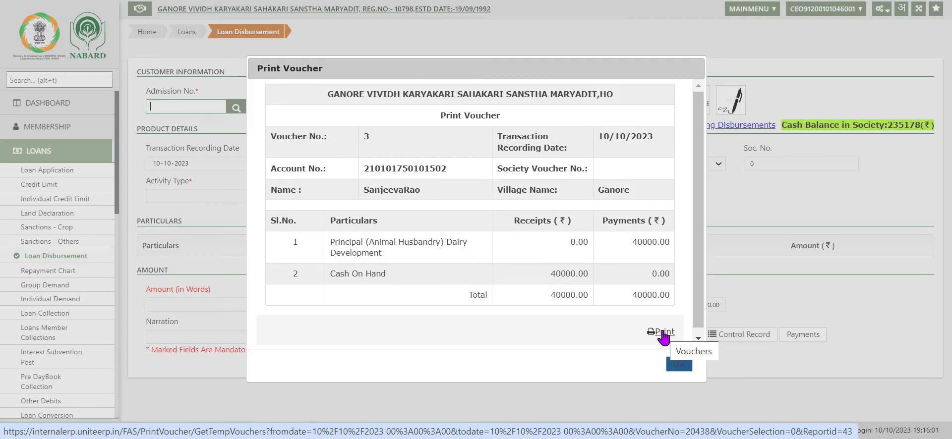
Step: Open the printable payment voucher, look through its society and customer copies, and close it together with the voucher preview
click(663, 333)
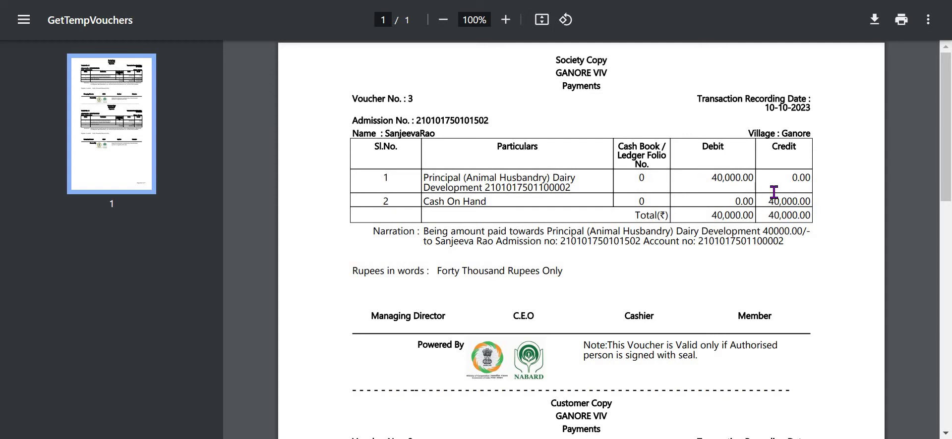
click(945, 373)
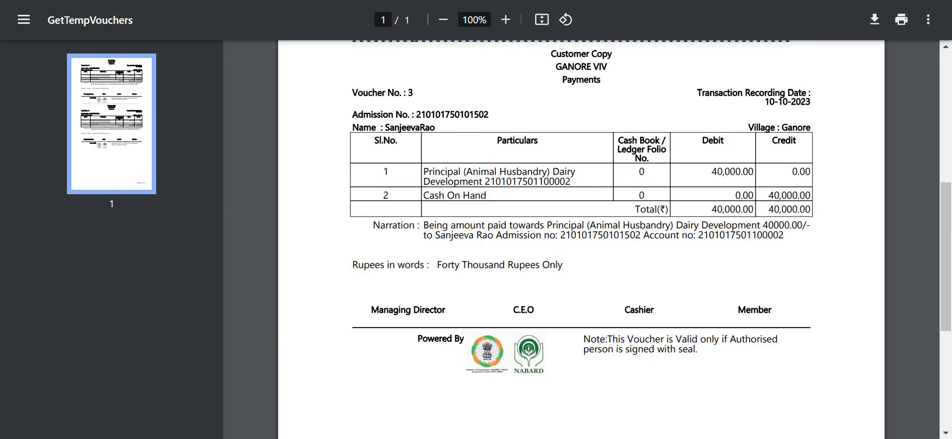
key(ctrl+w)
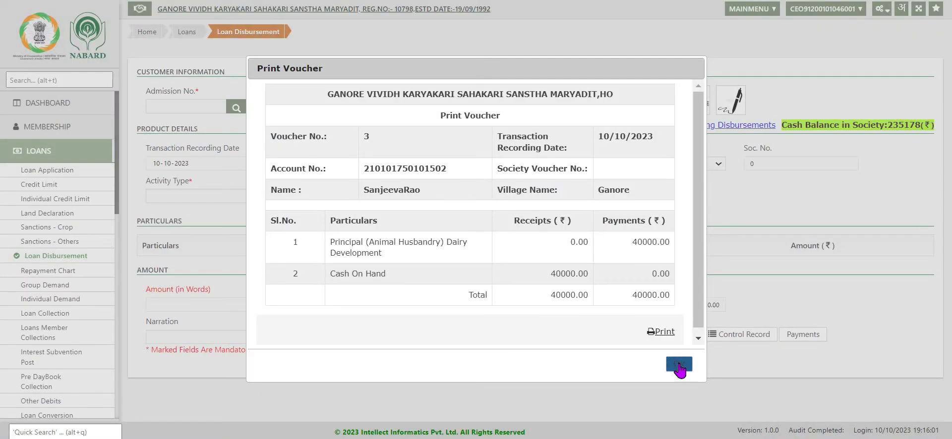
click(677, 366)
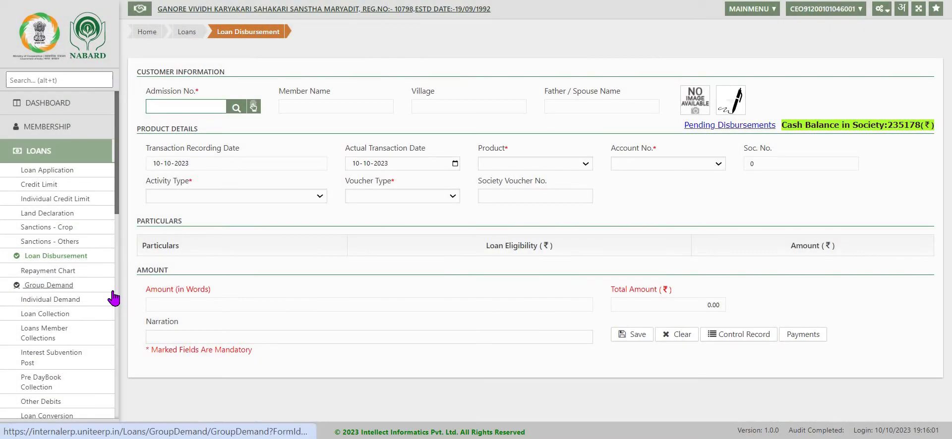
Step: Select the 40000 disbursement voucher dated 10/10/2023 in FAS Pass Voucher and post it
click(118, 338)
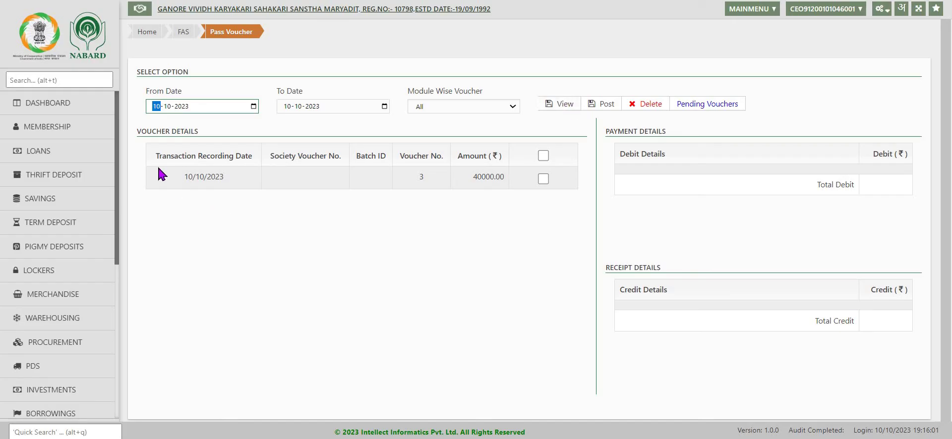
click(543, 180)
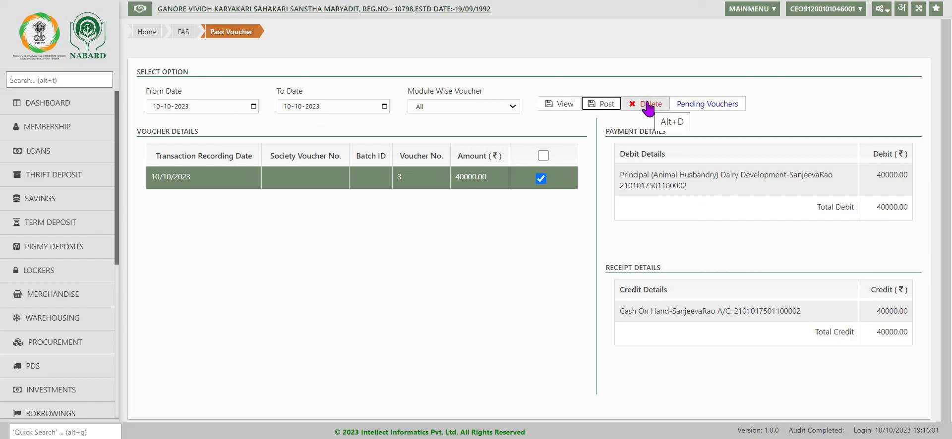
click(606, 105)
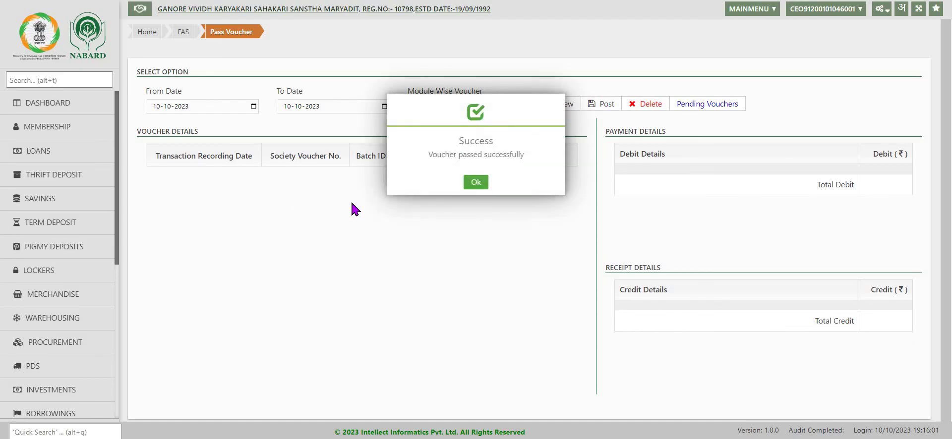
click(476, 183)
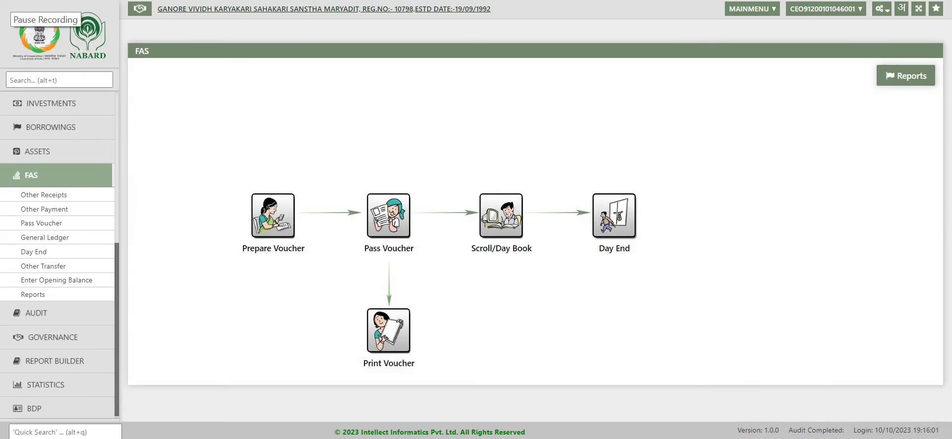
Step: View the FAS Day Book report as an Accountwise PDF for 10-10-2023, check the loan payment entry, and close the report
click(32, 295)
click(295, 188)
click(246, 105)
click(219, 126)
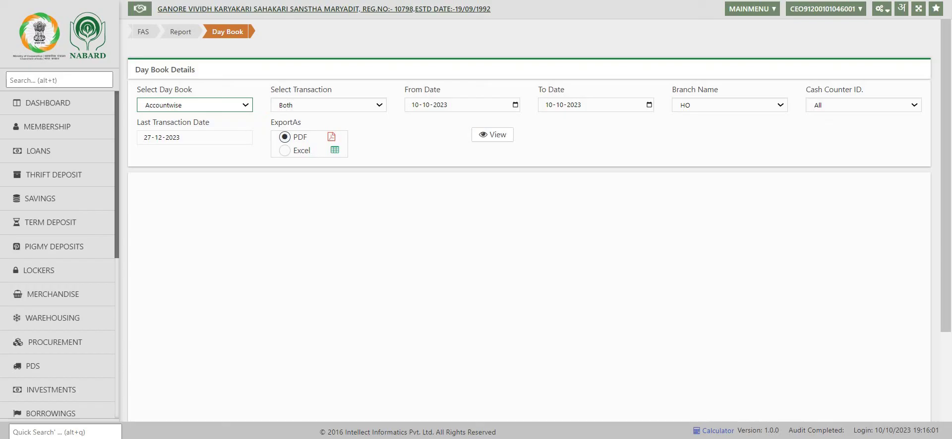
click(497, 136)
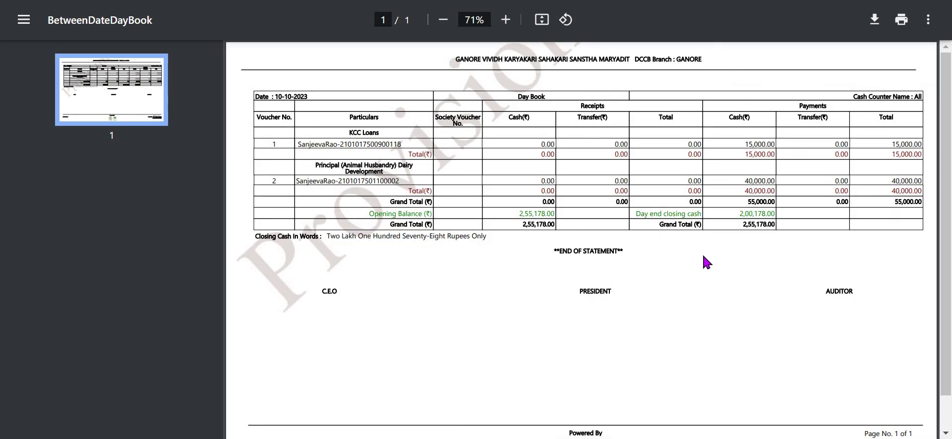
key(ctrl+w)
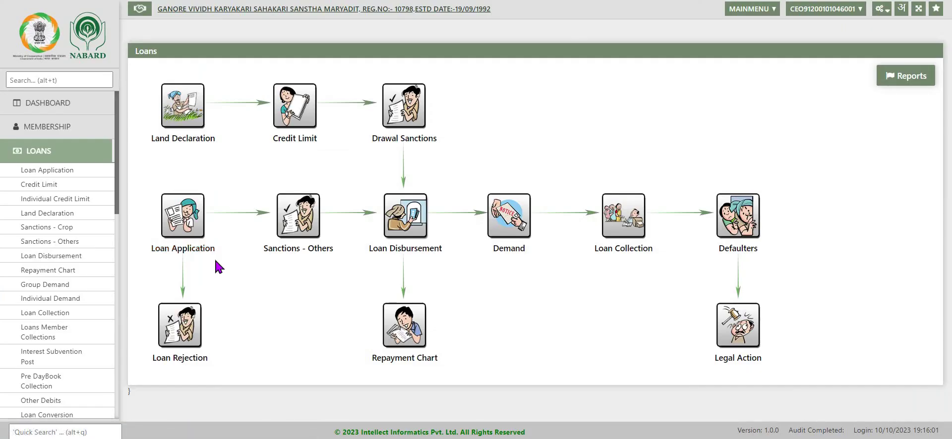